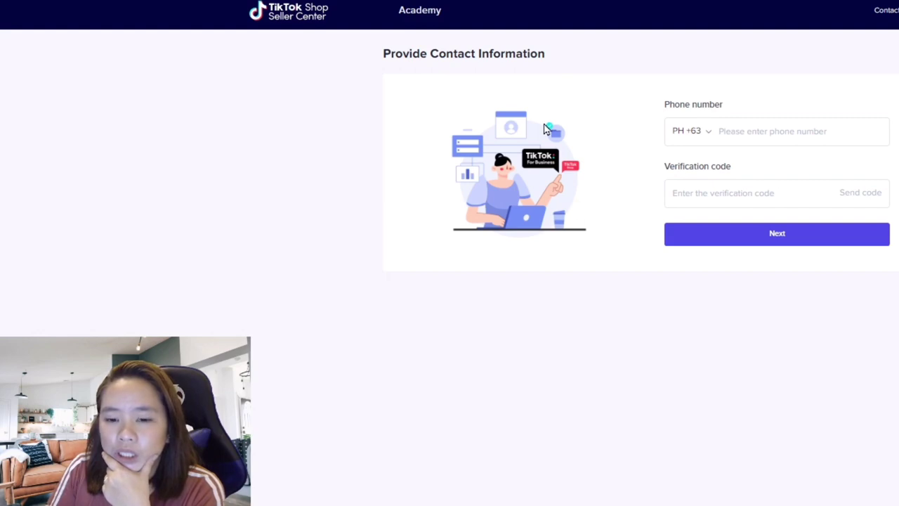
- Enter the seller's phone number and request a verification code
click(748, 134)
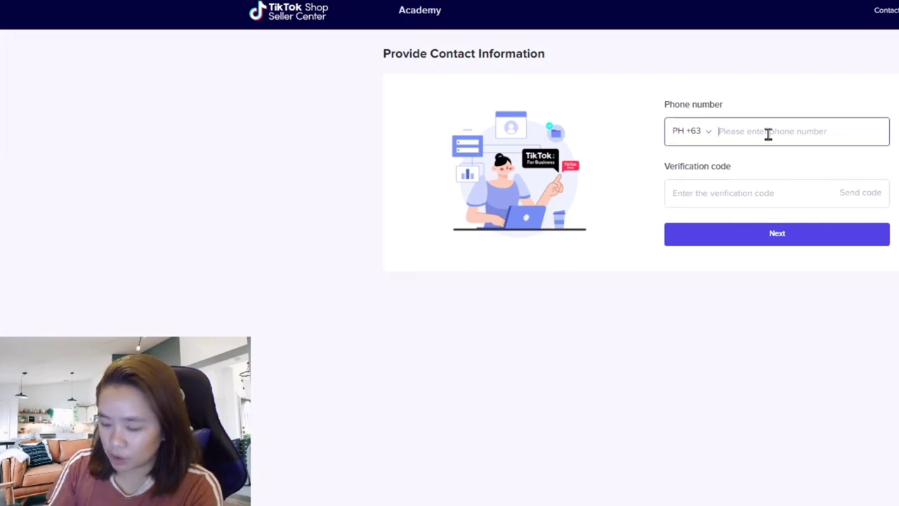
text(9XXXXXXXXX)
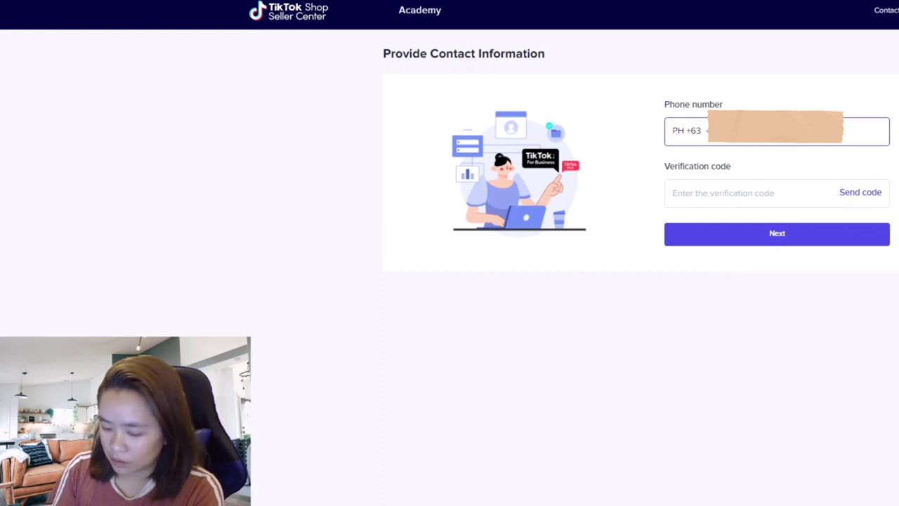
click(871, 193)
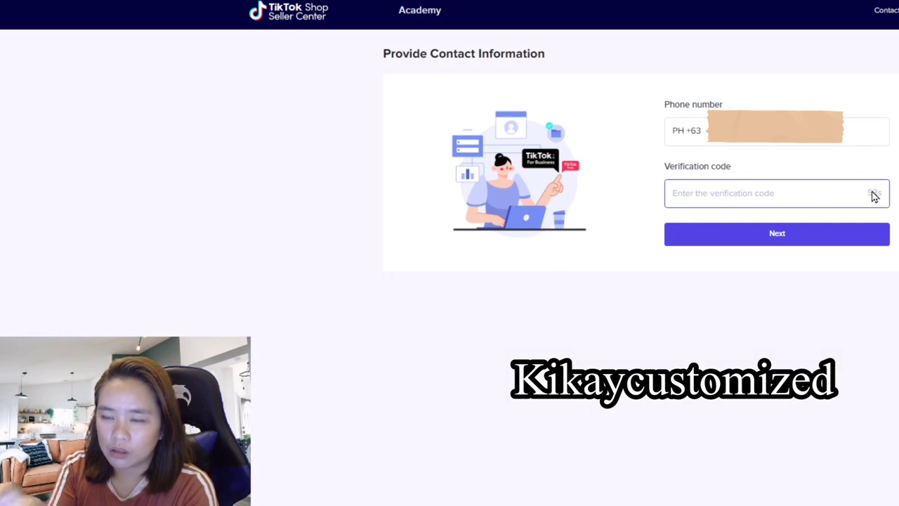
- Enter the texted verification code and complete the seller registration
click(829, 189)
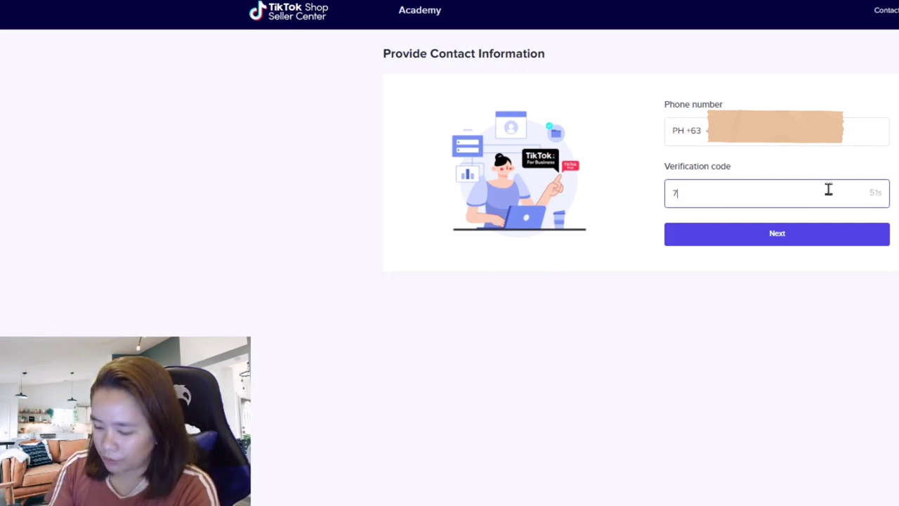
click(787, 234)
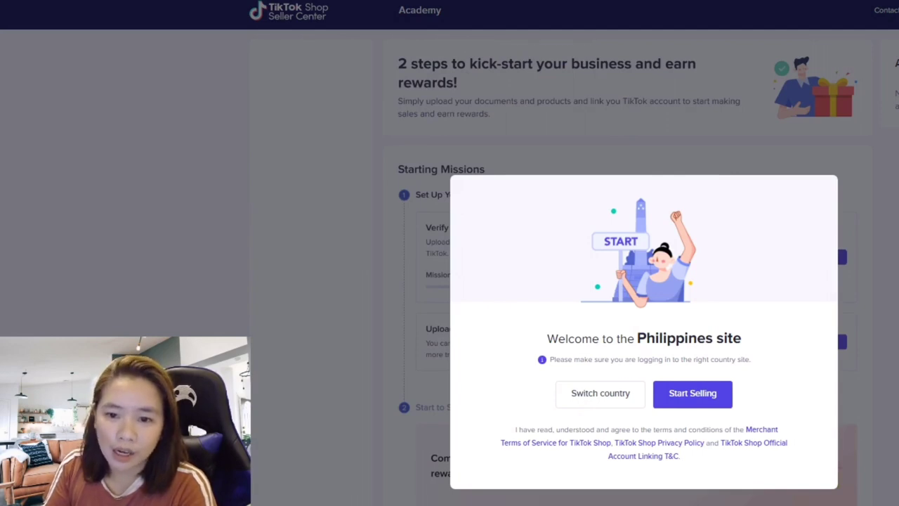
- Choose Start Selling in the Philippines site welcome to reach the homepage missions
click(705, 397)
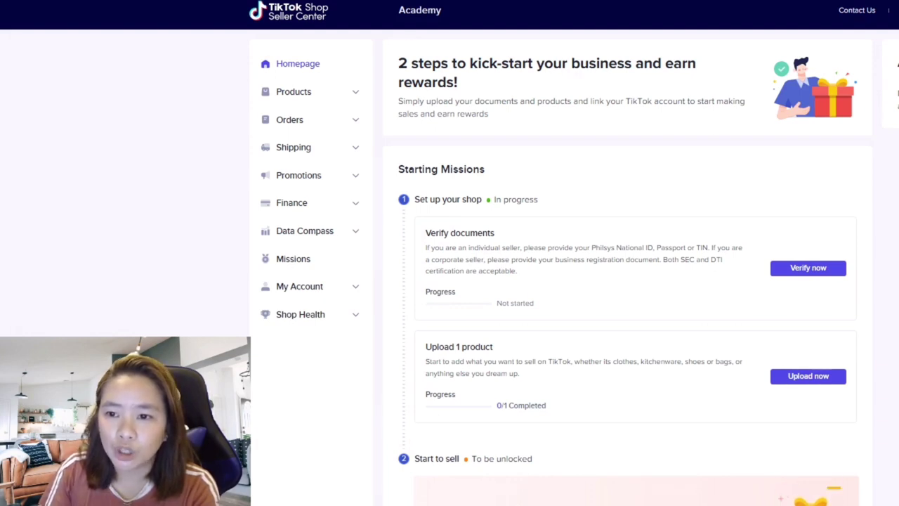
- Start document verification and enter 'Bag Net MNL' as the shop name
click(780, 267)
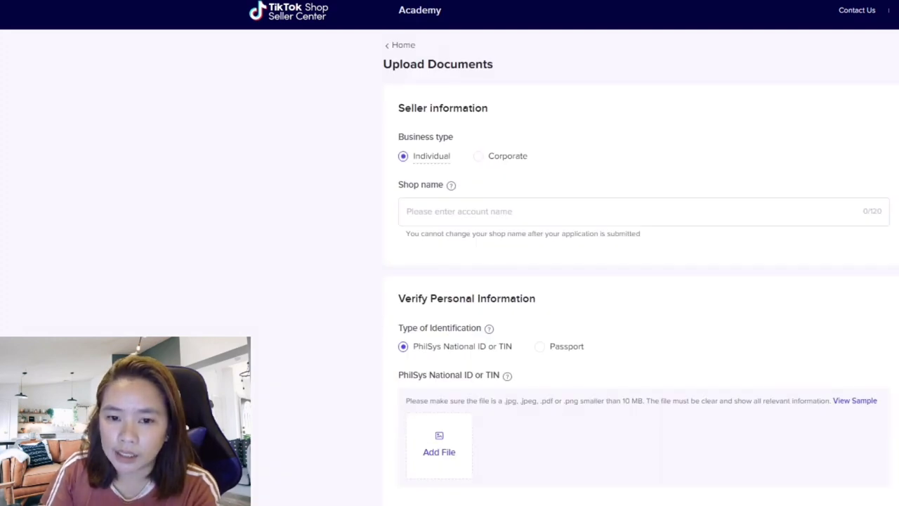
click(465, 216)
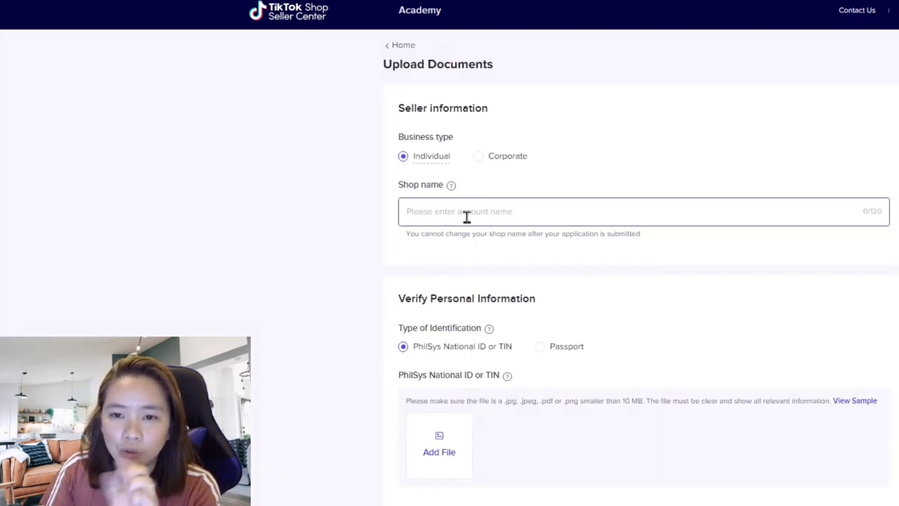
text(Bag )
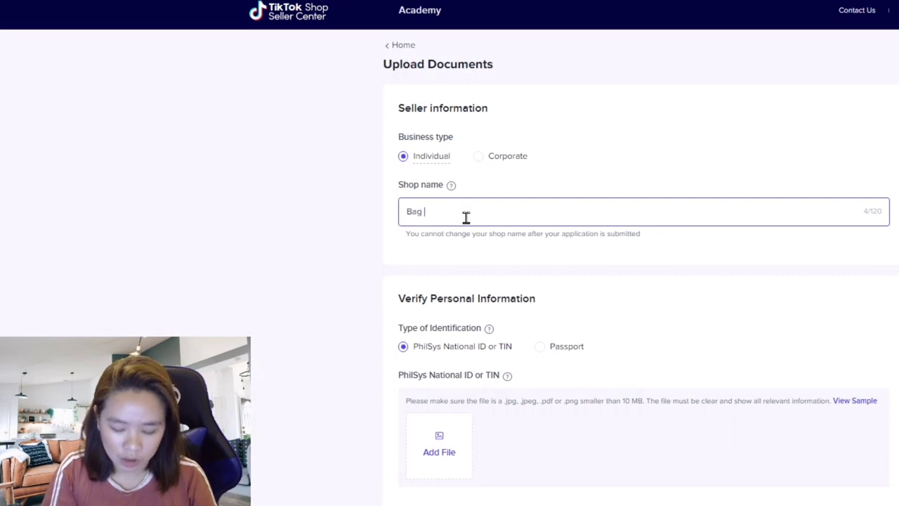
text(Net MNL)
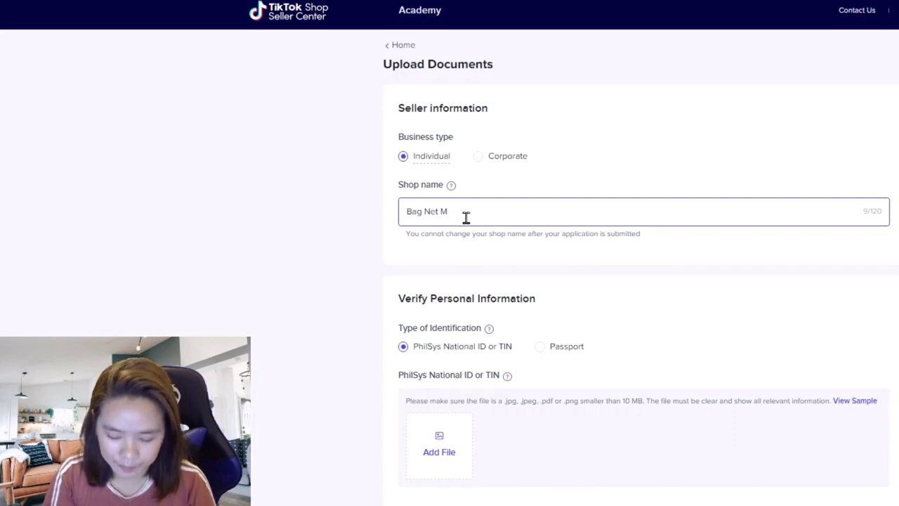
click(438, 210)
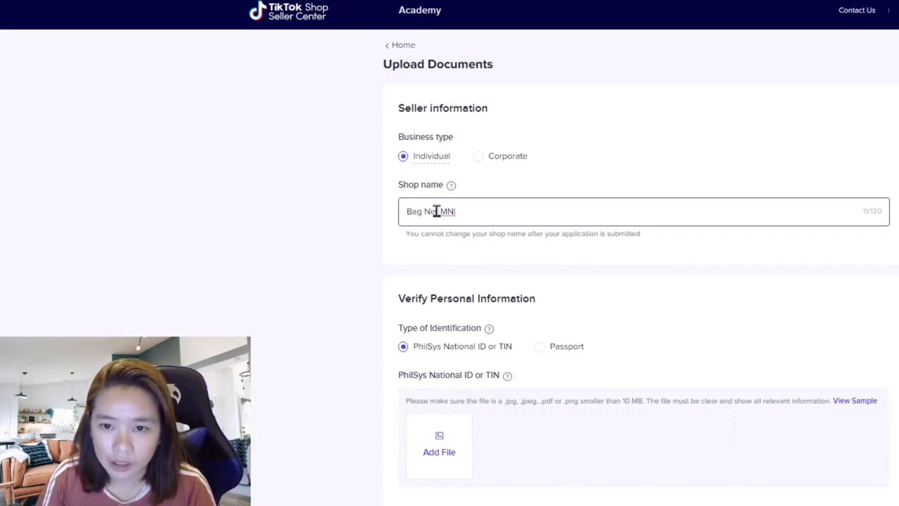
click(473, 215)
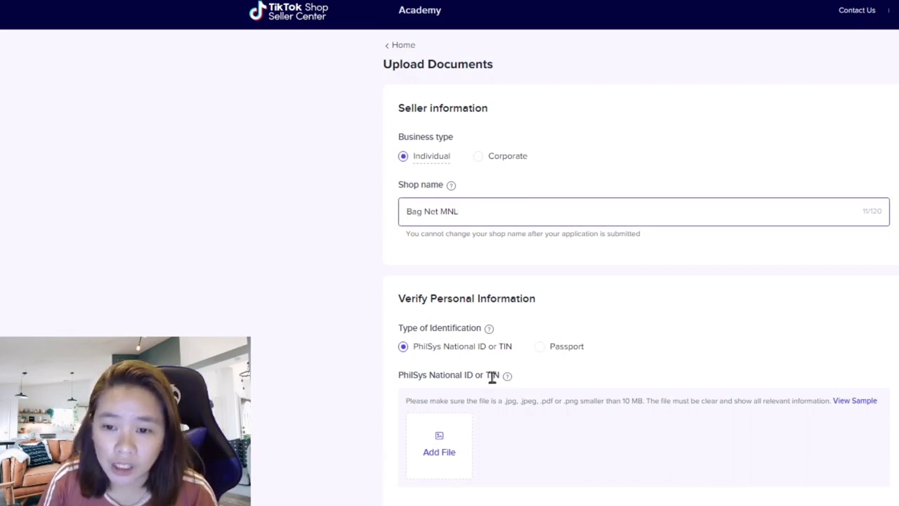
- Upload the ID image into the PhilSys National ID or TIN slot
click(450, 430)
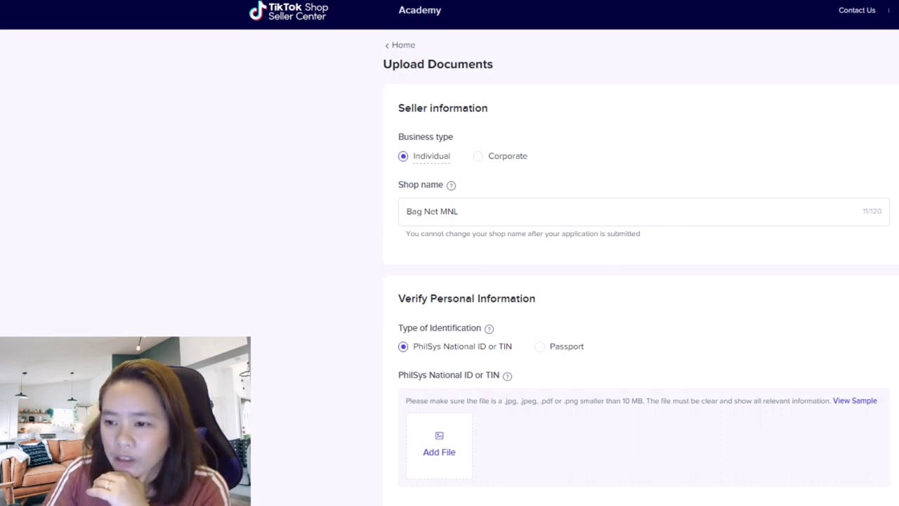
scroll(636, 281, down, 3)
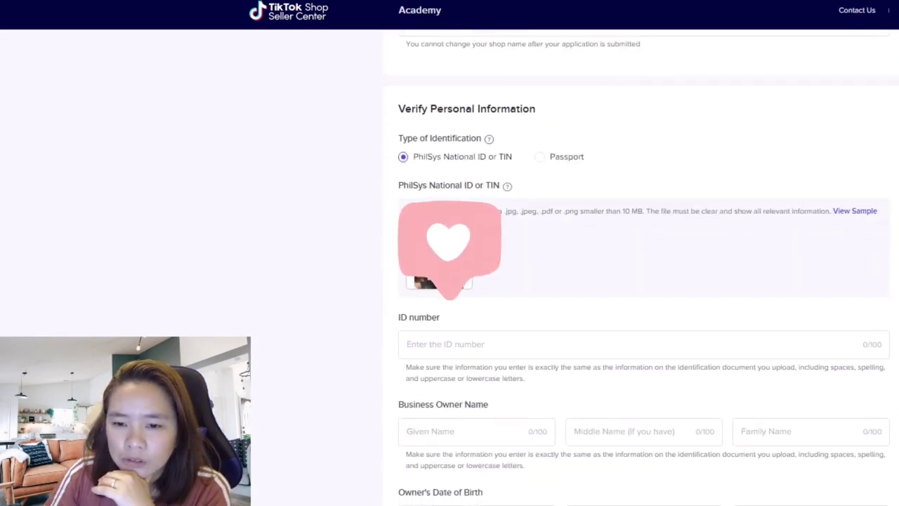
- Enter the owner's ID number in the verification form
click(429, 343)
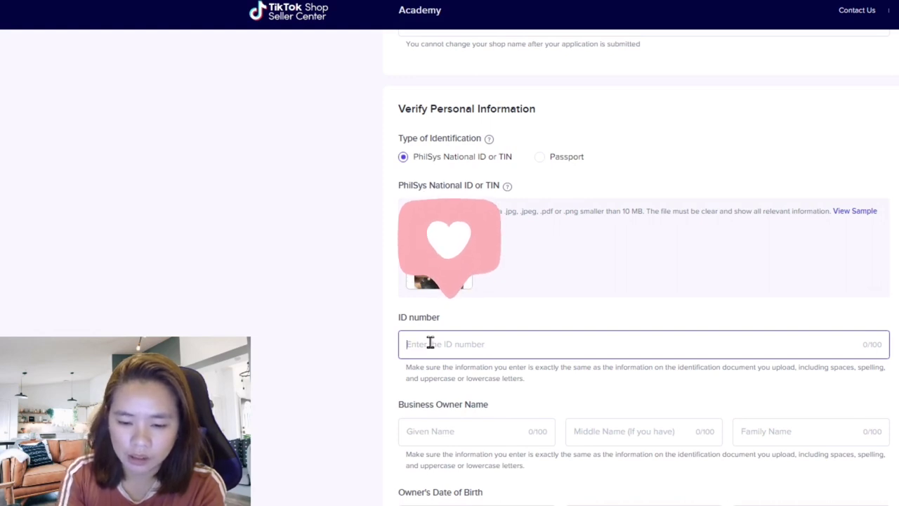
click(430, 343)
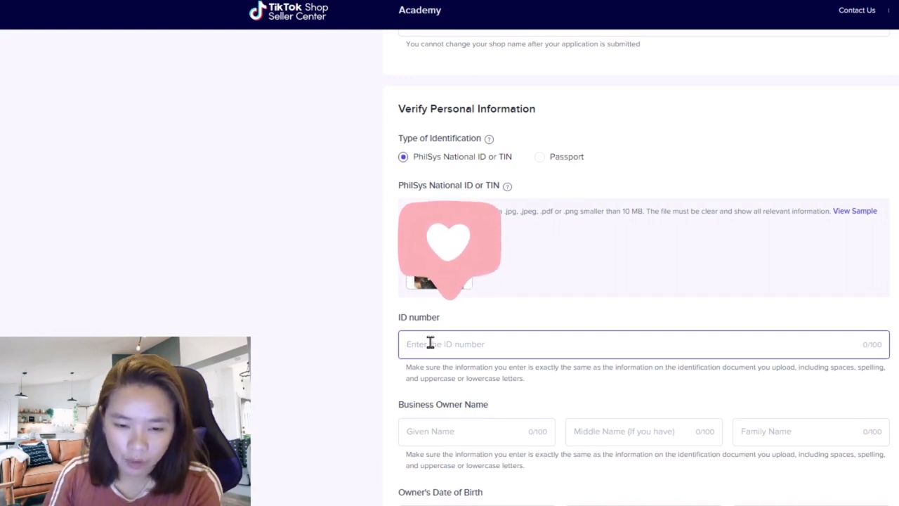
text(1)
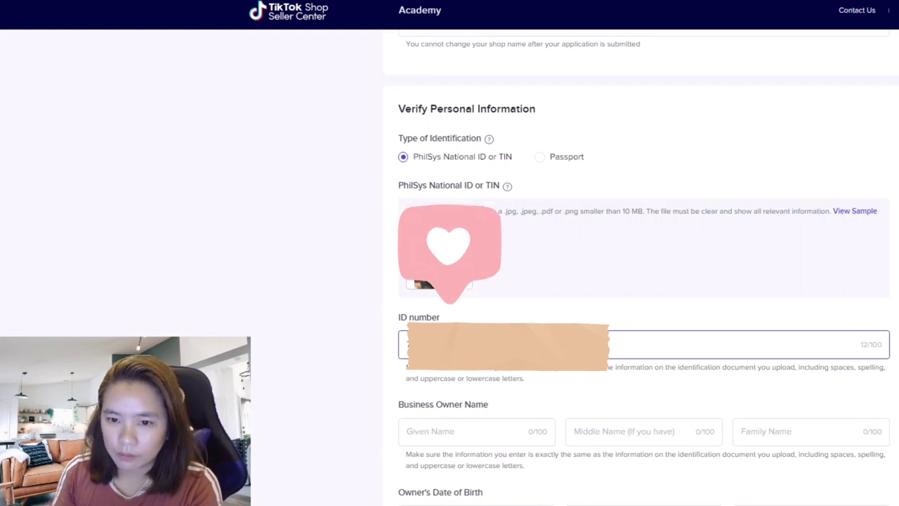
- Fill in the owner's given, middle and family names
click(452, 429)
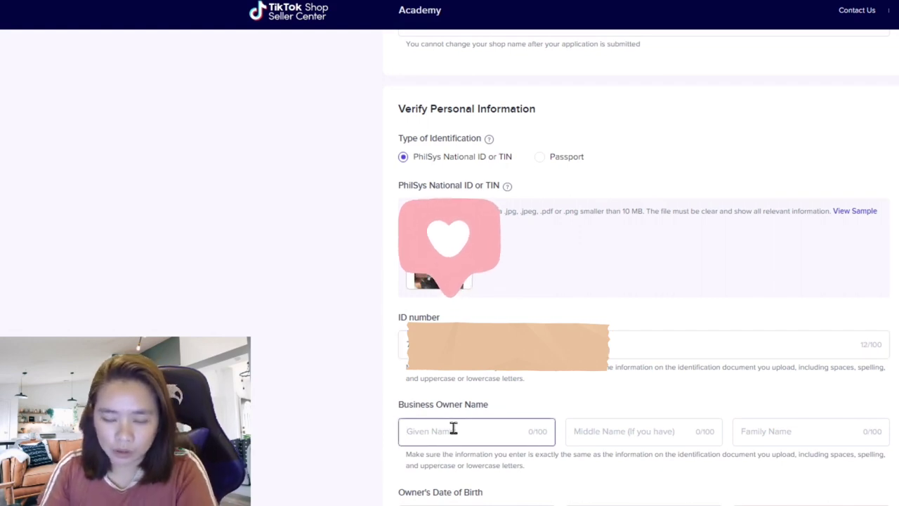
text(??????)
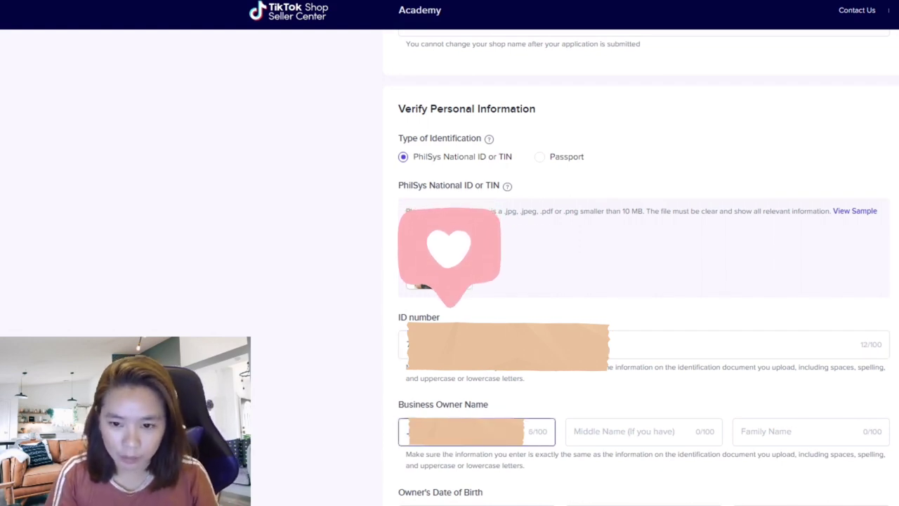
text(??????)
key(Tab)
text(??????)
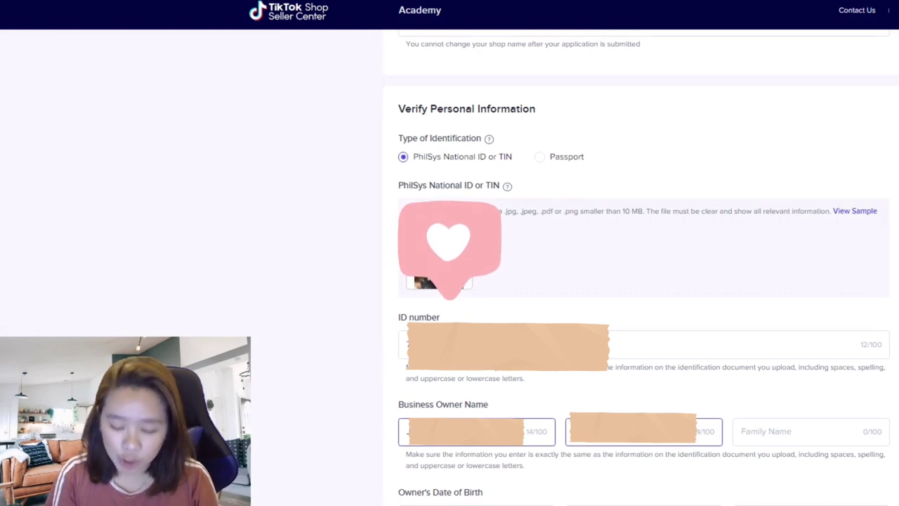
key(Tab)
text(??)
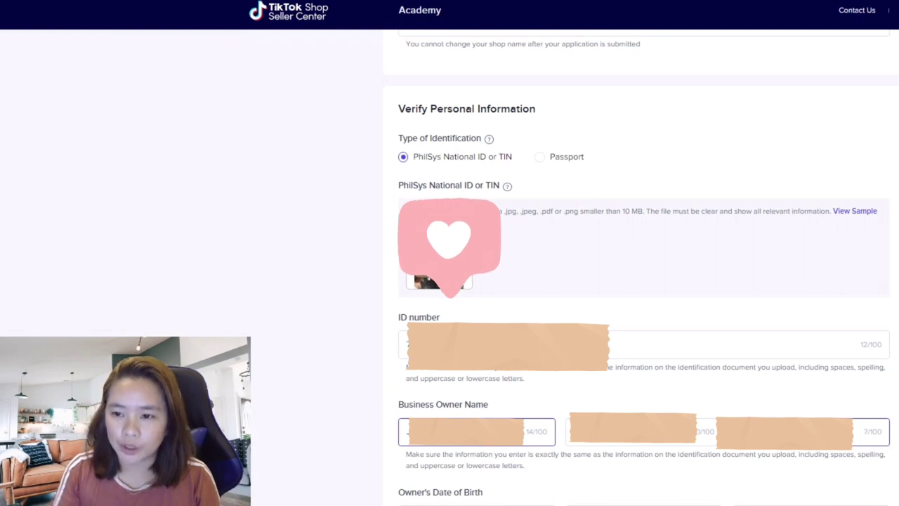
click(892, 356)
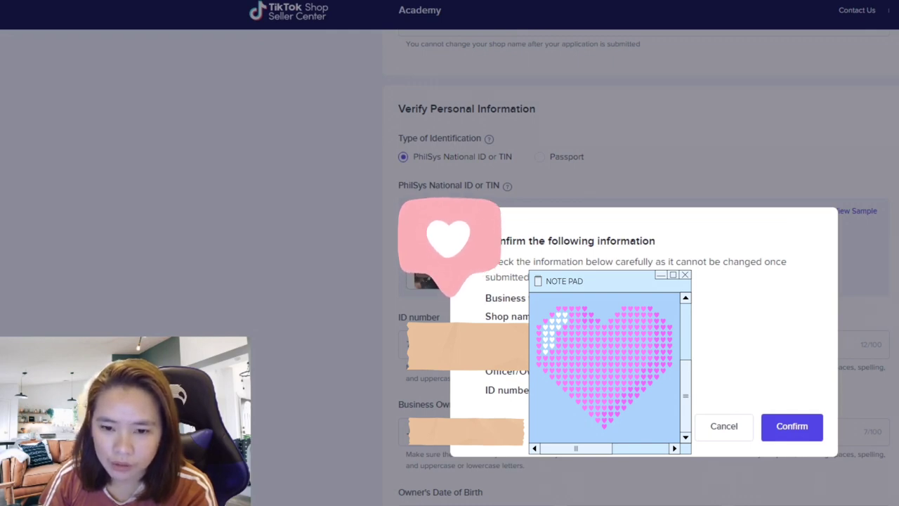
click(779, 426)
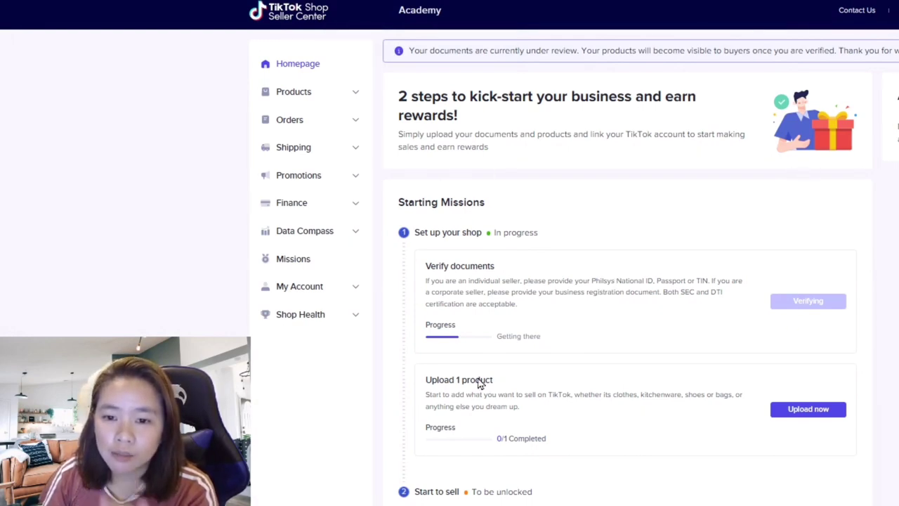
- Begin the first product upload and enter the contact person, autofilling phone and warehouse address
click(800, 411)
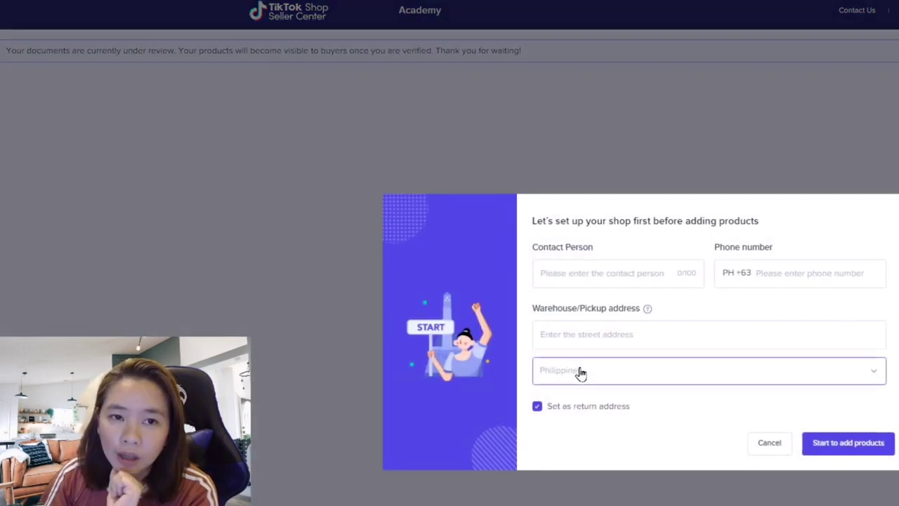
click(566, 279)
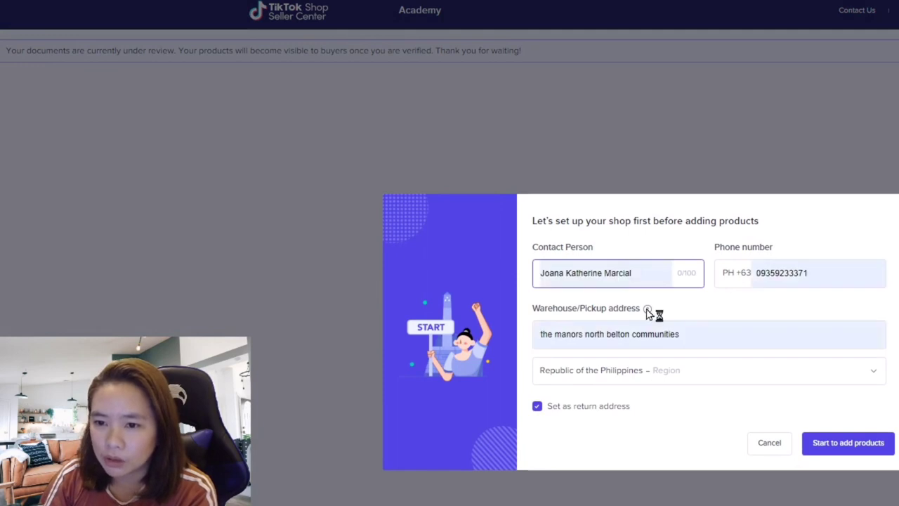
text(Joana)
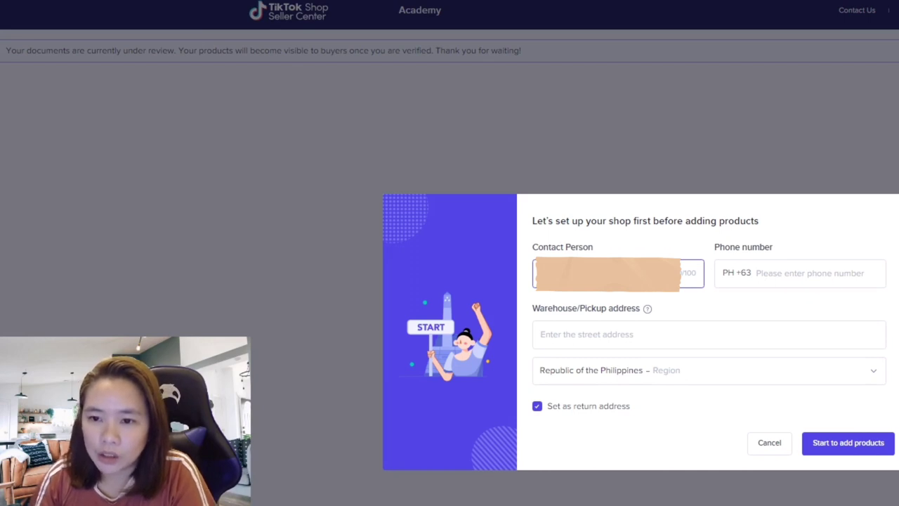
click(614, 311)
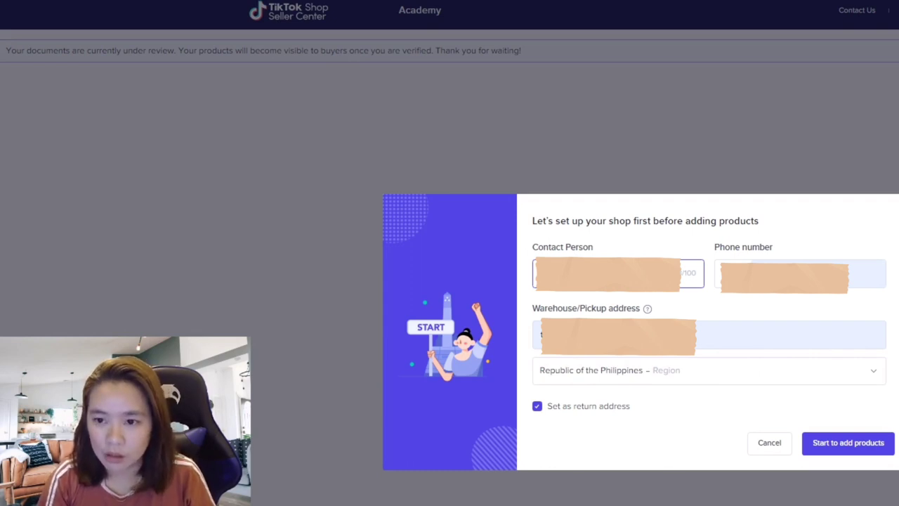
key(Tab)
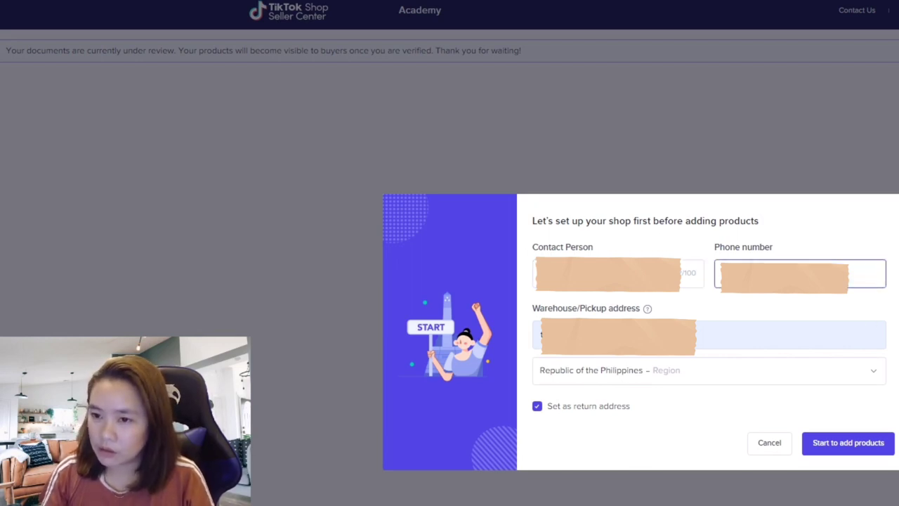
click(829, 305)
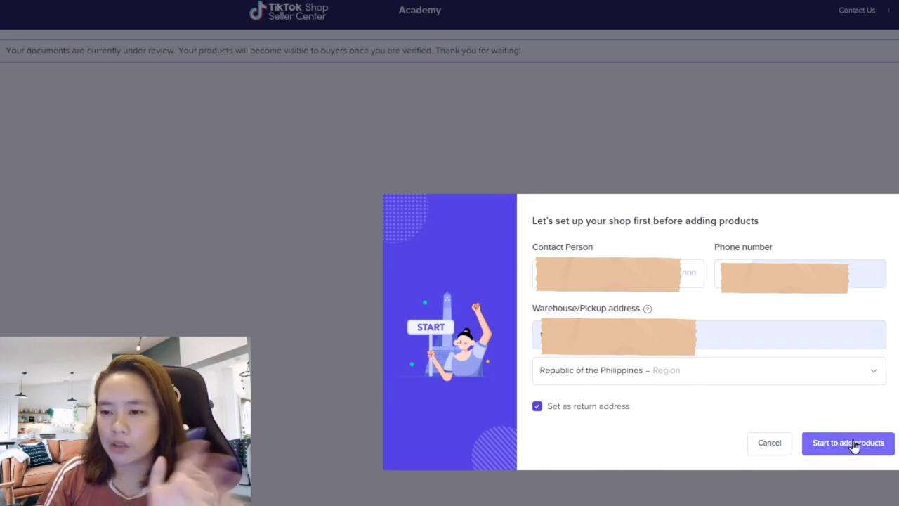
- Set the pickup region to NCR, city to City of Manila, pick a barangay, and submit
click(852, 443)
click(615, 363)
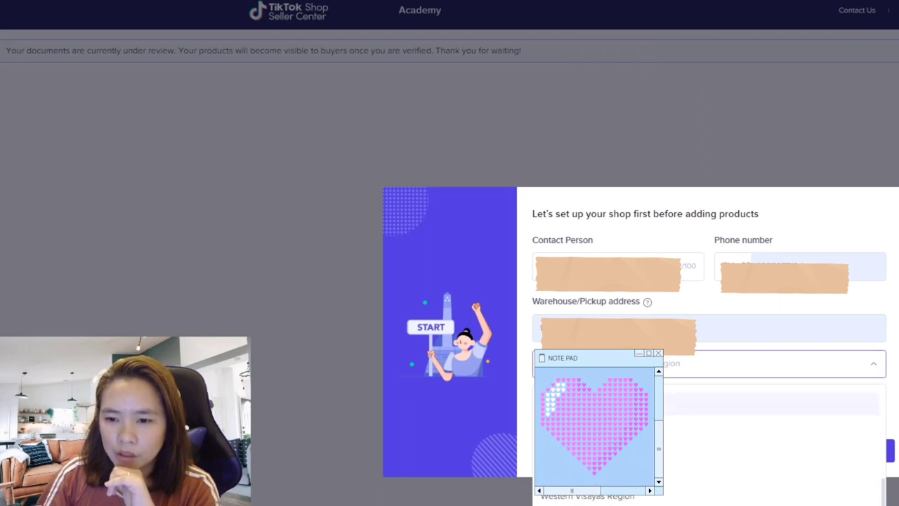
click(772, 405)
click(677, 403)
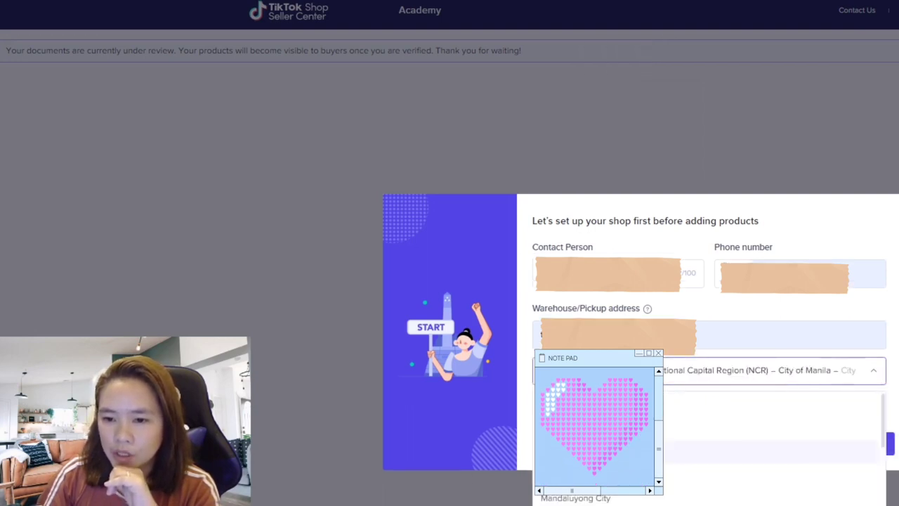
click(683, 457)
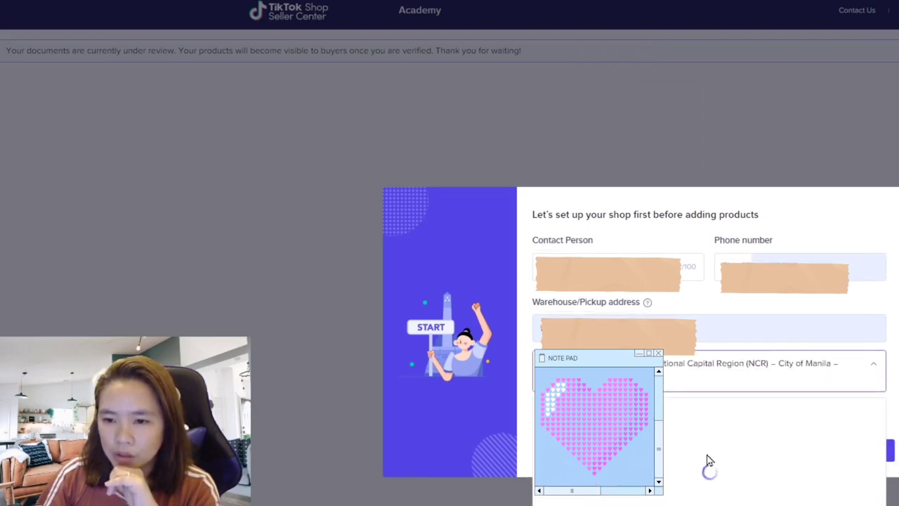
scroll(709, 449, down, 10)
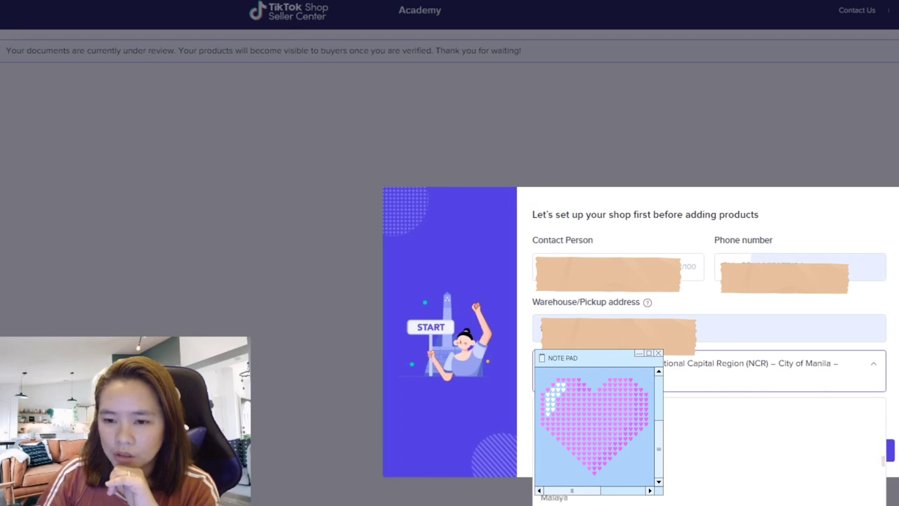
scroll(709, 450, down, 5)
scroll(709, 449, down, 5)
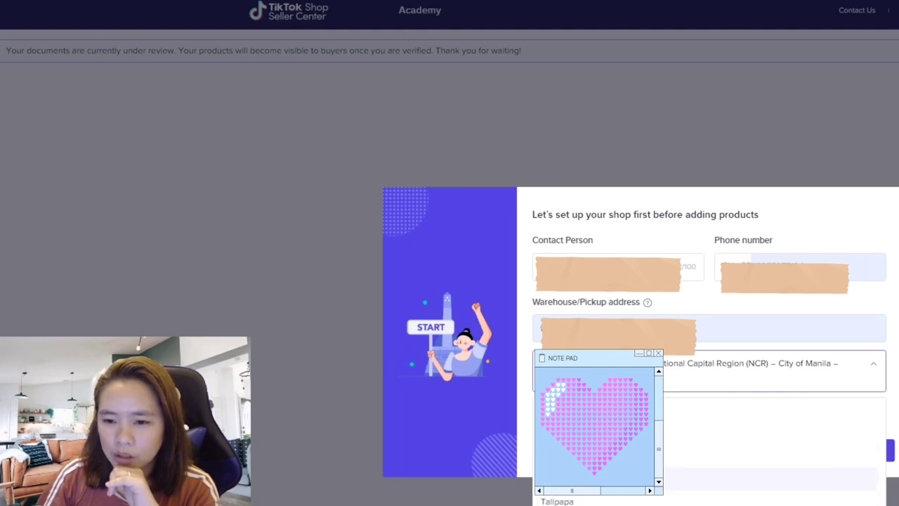
click(573, 500)
click(834, 453)
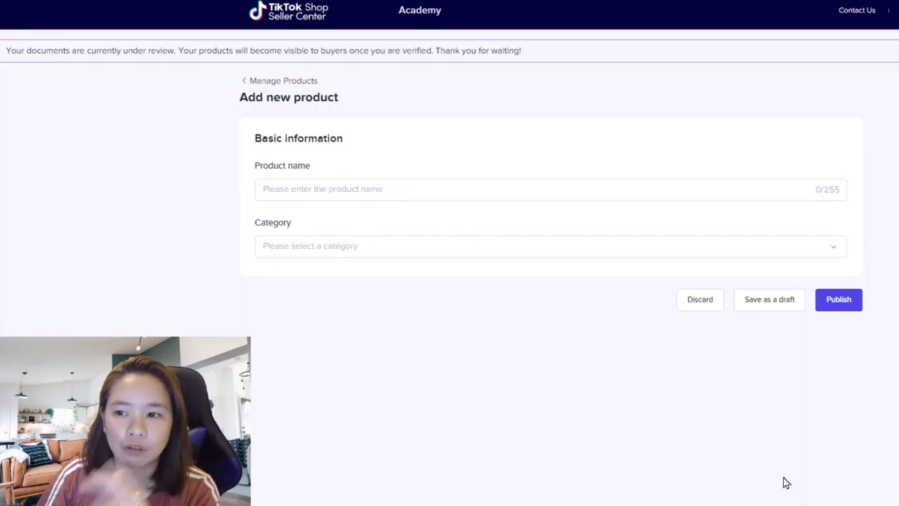
- Name the product 'kfab cosmetics lipgloss'
click(294, 191)
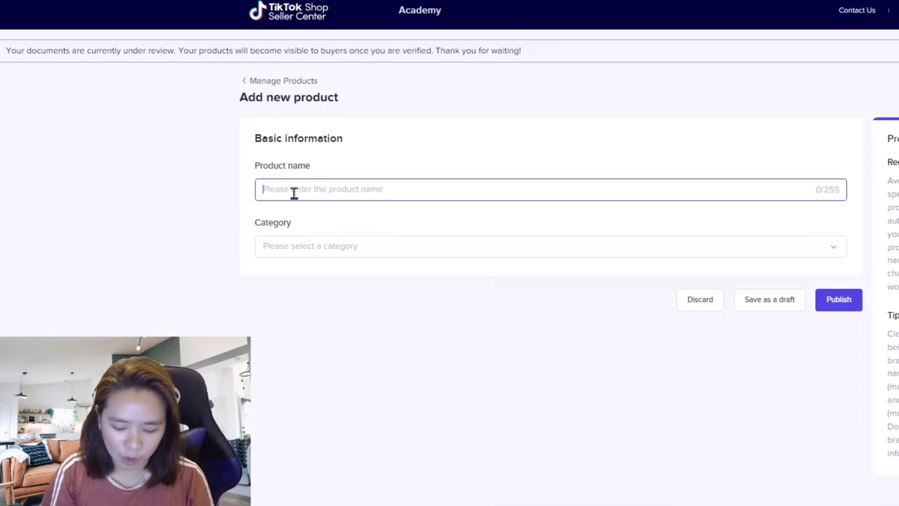
text(kfab cosmeti)
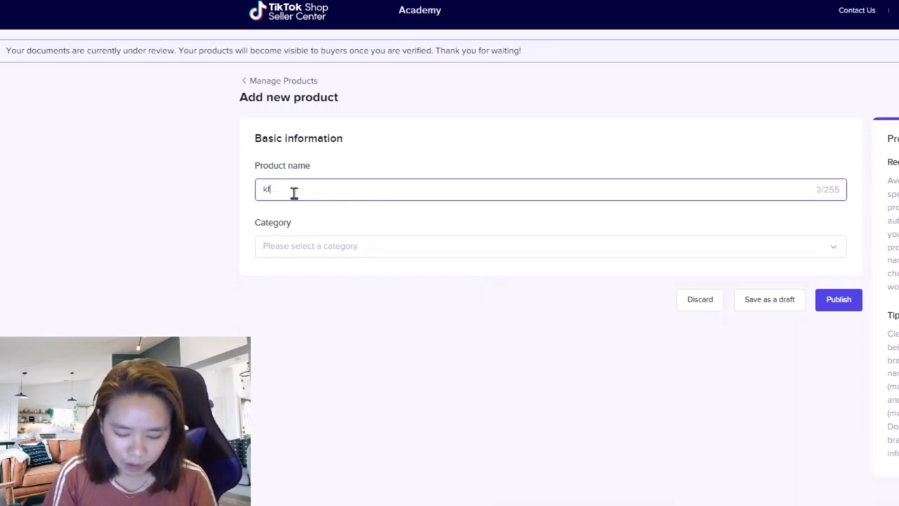
key(BackSpace)
key(BackSpace)
key(BackSpace)
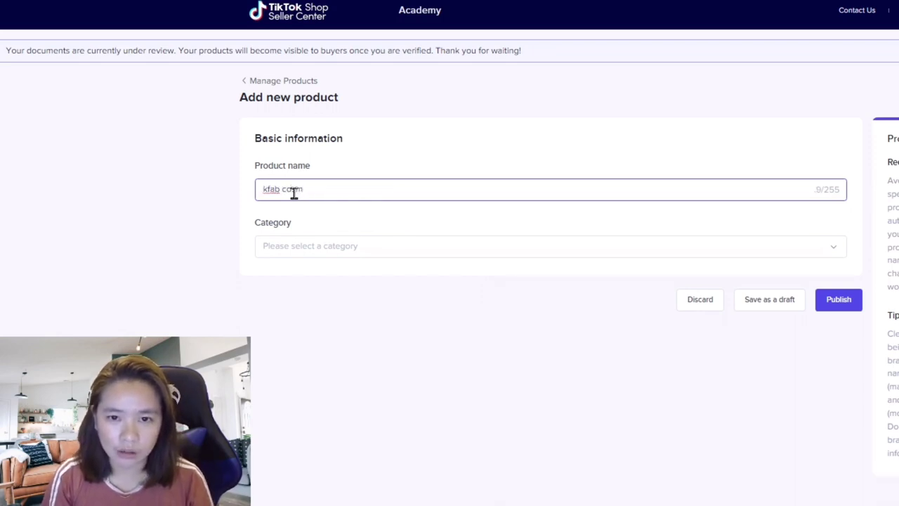
text(etics lipgloss)
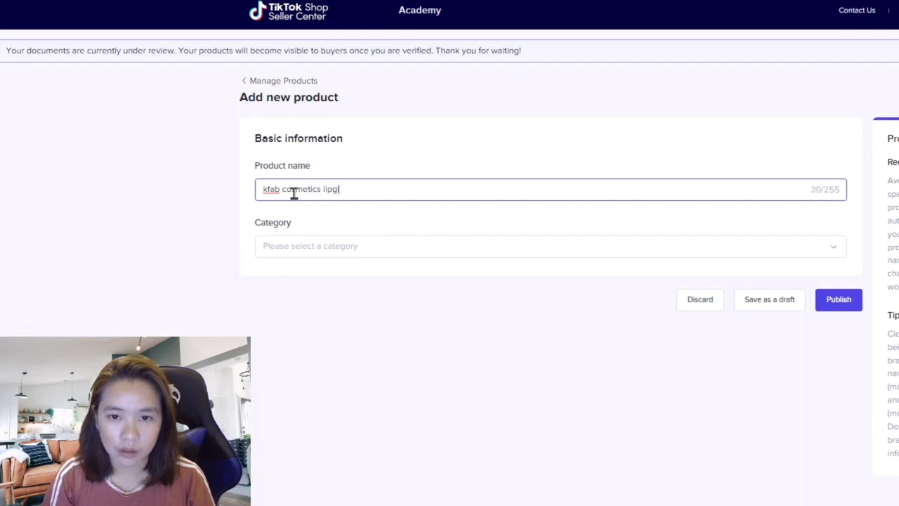
- Categorize it under Beauty & Personal Care > Makeup & Perfume > Lipstick & Lip Gloss
click(311, 249)
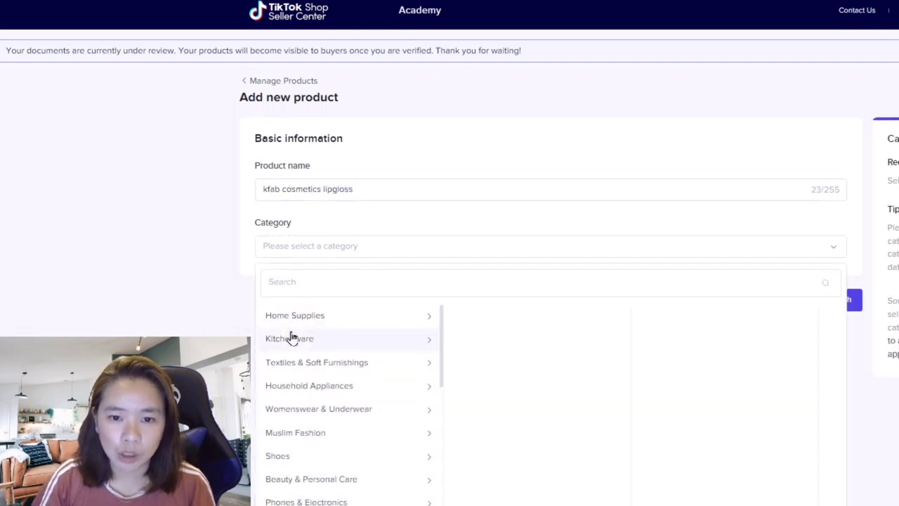
scroll(297, 462, down, 5)
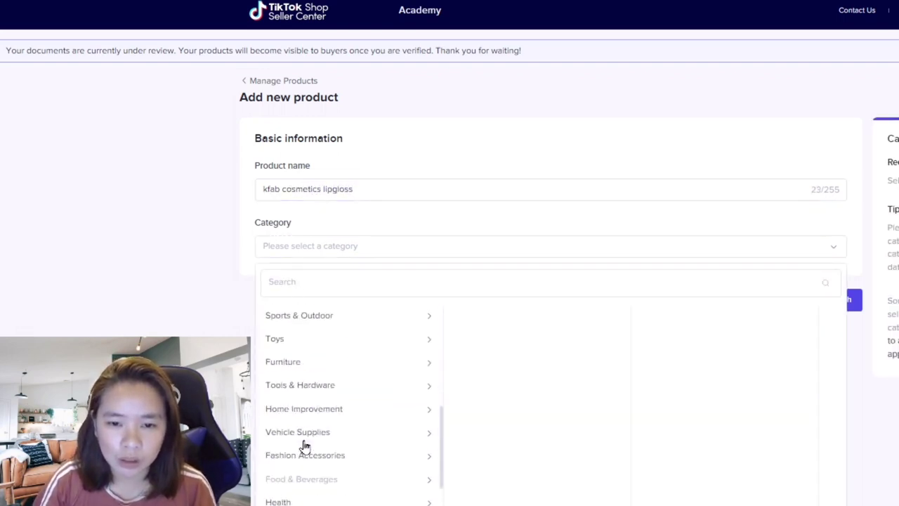
scroll(305, 446, up, 5)
click(311, 480)
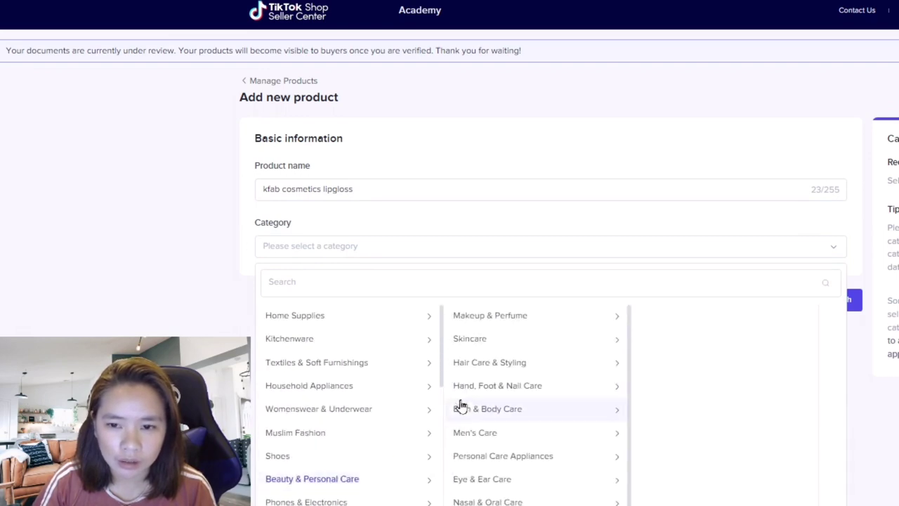
click(490, 318)
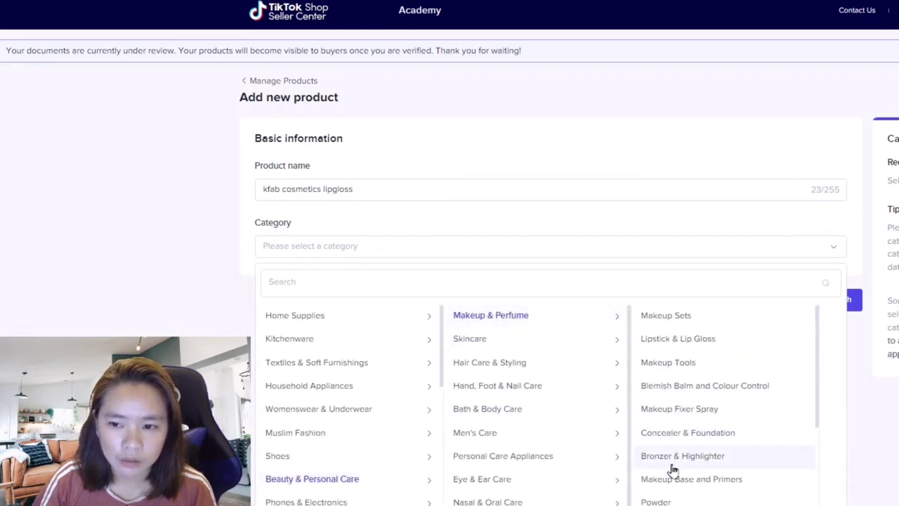
click(681, 339)
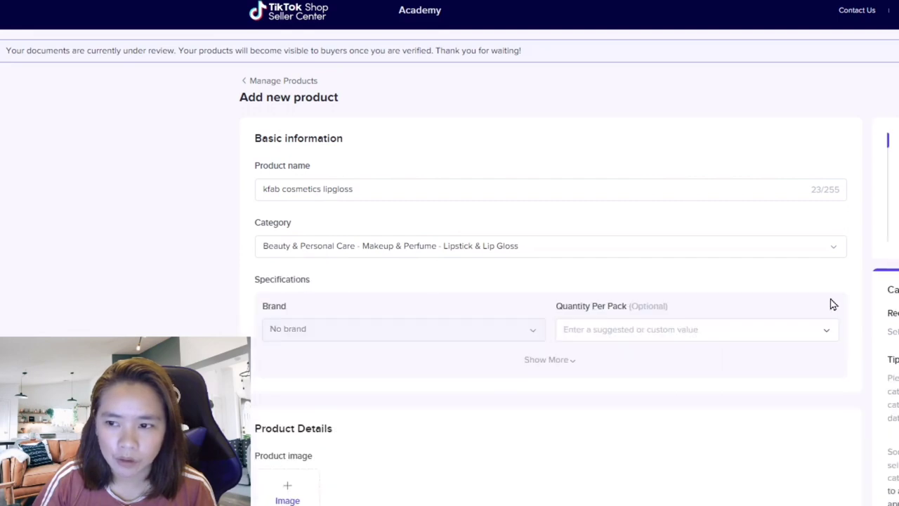
- Write 'magic lipgloss' in the Product Description box
scroll(335, 473, down, 6)
scroll(307, 283, up, 5)
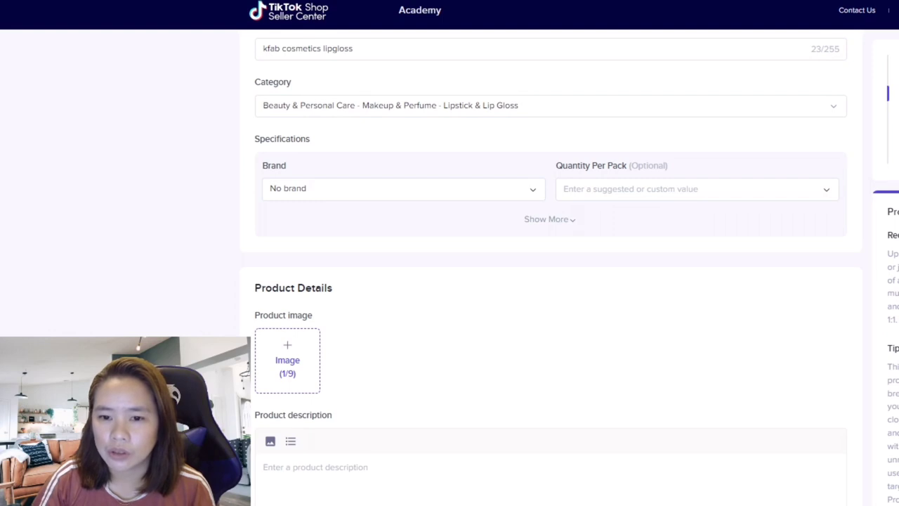
scroll(395, 407, down, 6)
click(355, 102)
text(I)
text(mnagic)
key(BackSpace)
key(BackSpace)
key(BackSpace)
key(BackSpace)
key(BackSpace)
key(BackSpace)
text(agic lipglos)
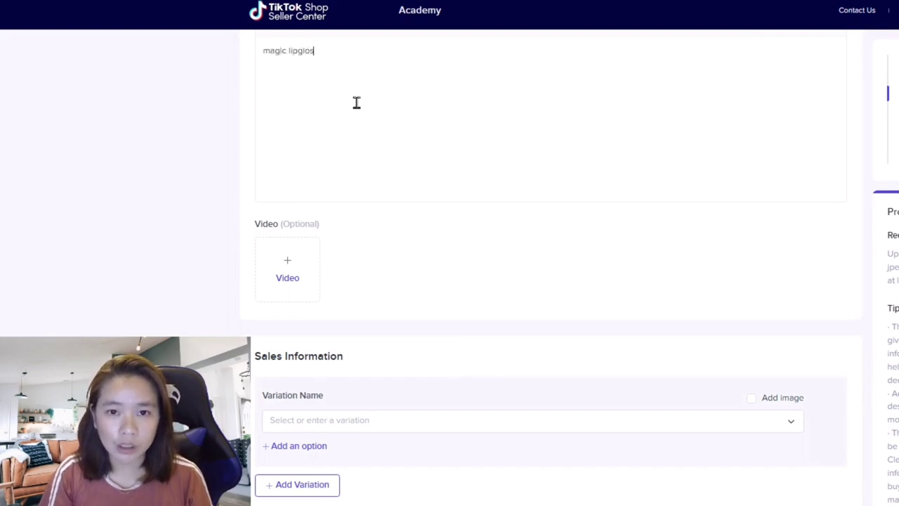
text(s)
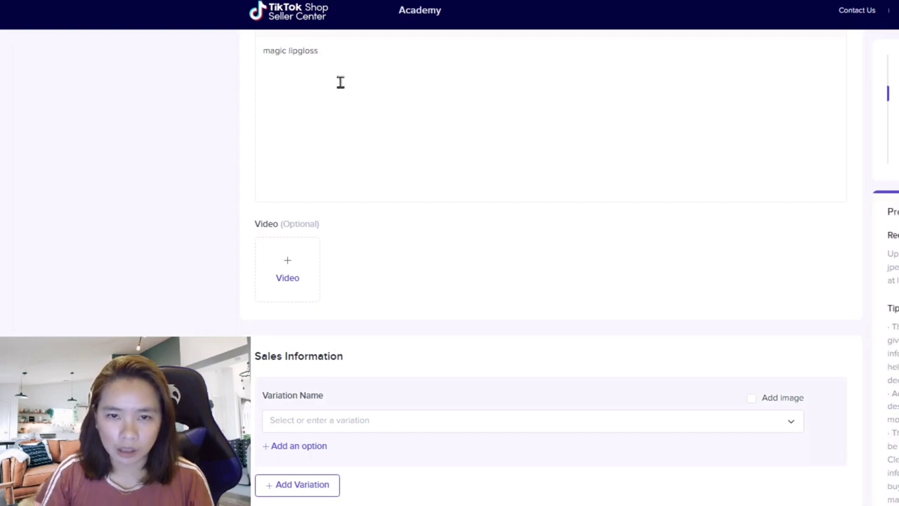
- Add a Colour variation option 'pink' with an uploaded, cropped photo
click(337, 420)
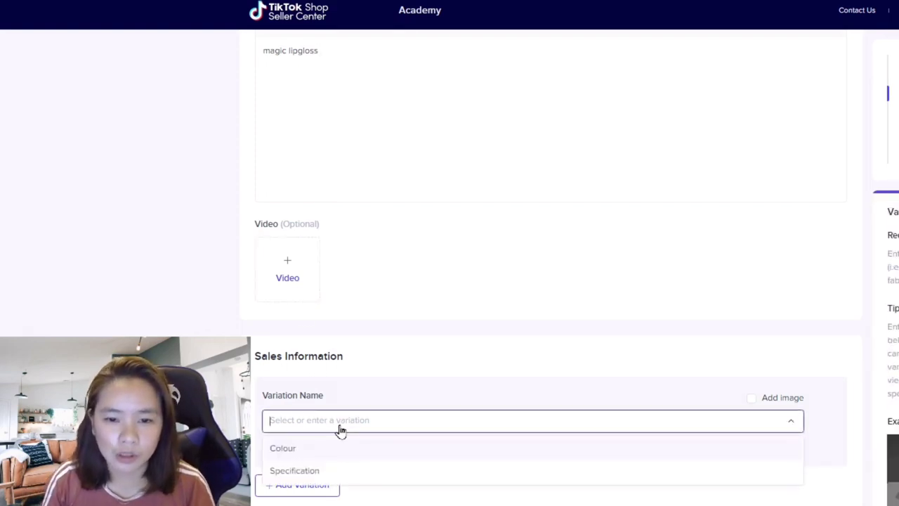
click(313, 451)
click(309, 473)
text(pink)
scroll(302, 492, down, 4)
click(377, 303)
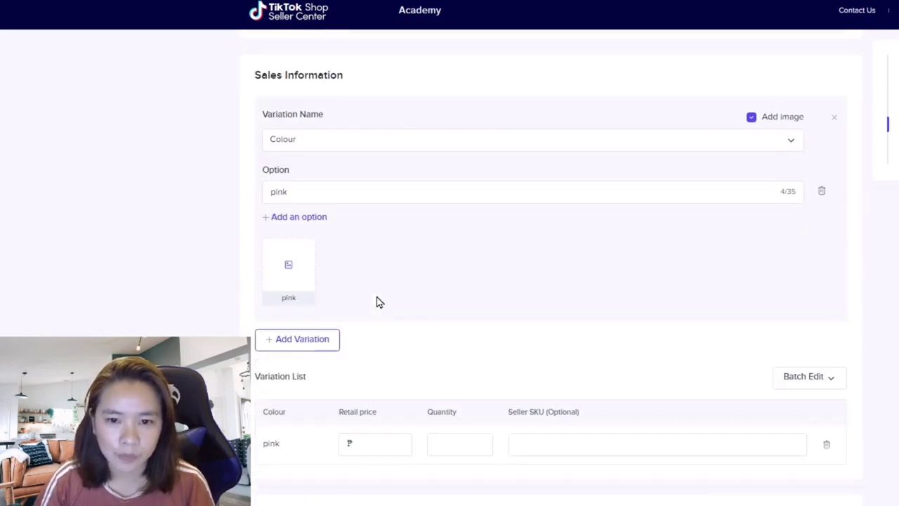
click(286, 295)
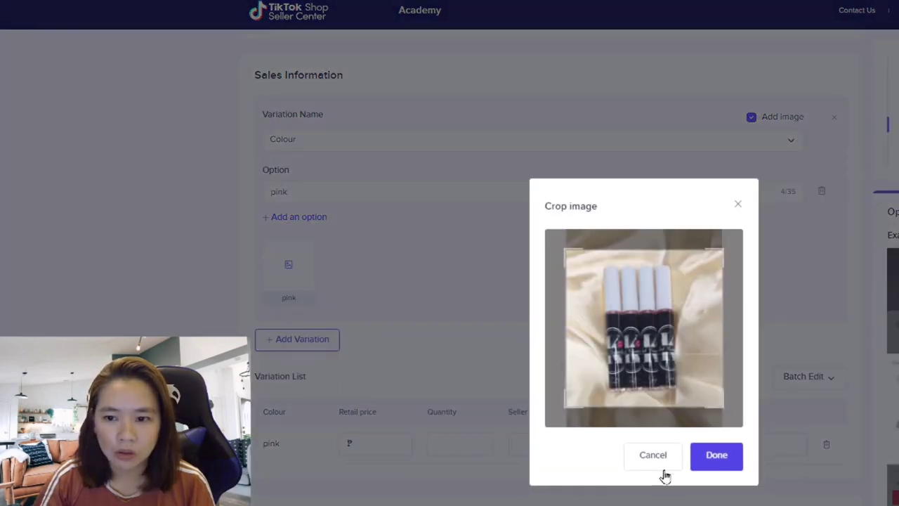
click(711, 458)
- Give the pink variant a retail price of 80 and stock quantity 100
click(382, 446)
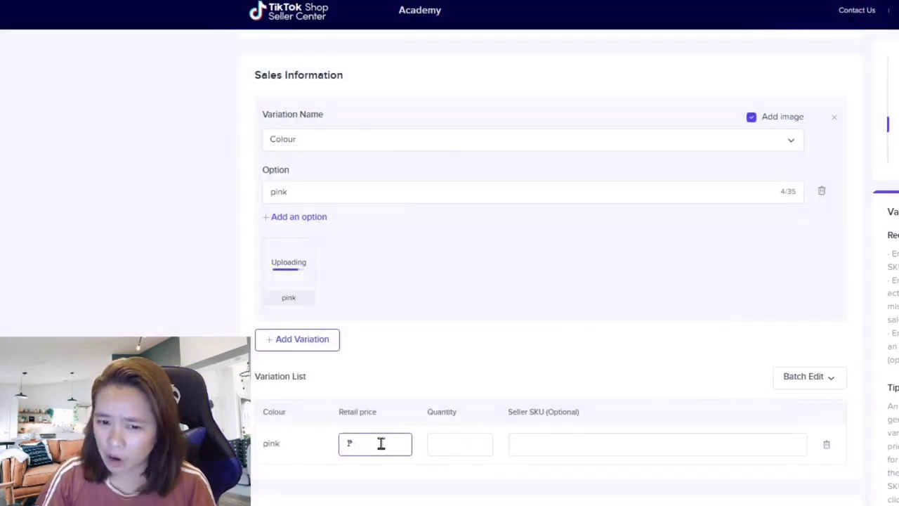
scroll(386, 437, down, 2)
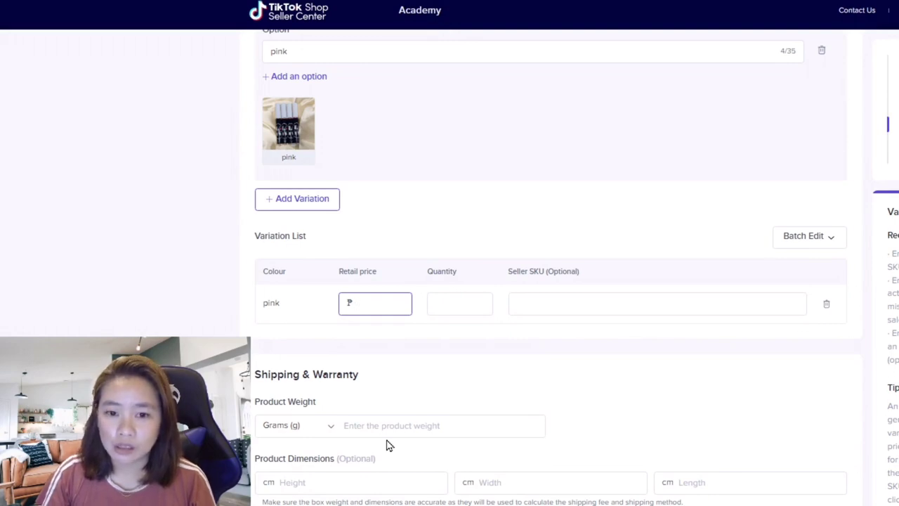
text(80)
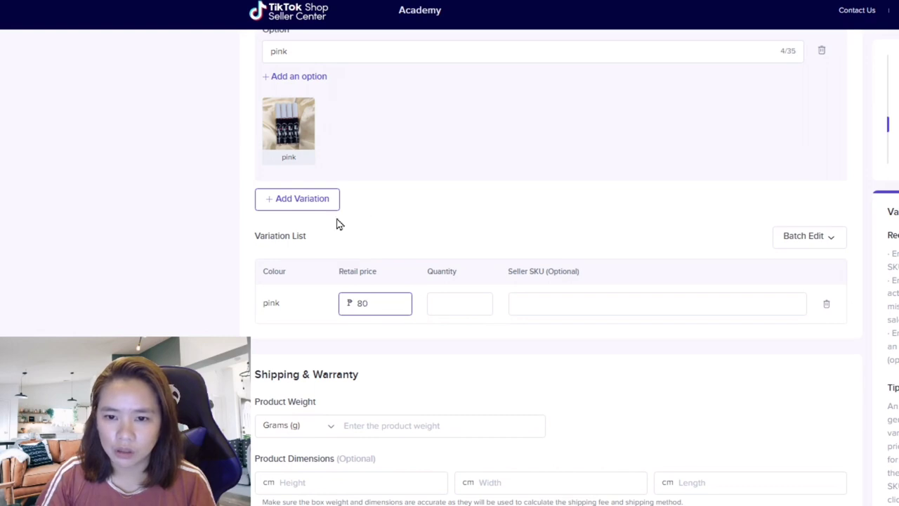
click(485, 305)
text(100)
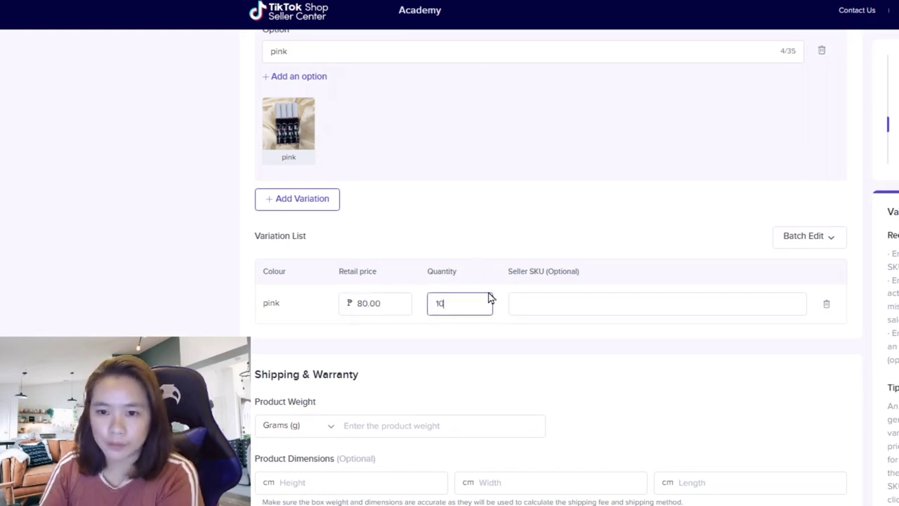
- Set product weight 500 g and package dimensions 12 × 12 × 24 cm
click(367, 423)
text(500)
click(329, 488)
text(12)
click(526, 482)
text(12)
click(772, 481)
text(24)
scroll(273, 302, down, 1)
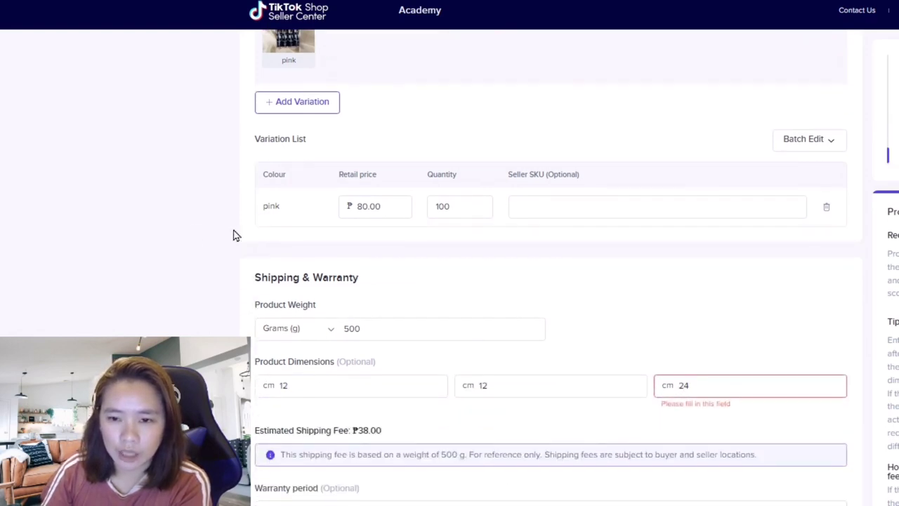
click(702, 281)
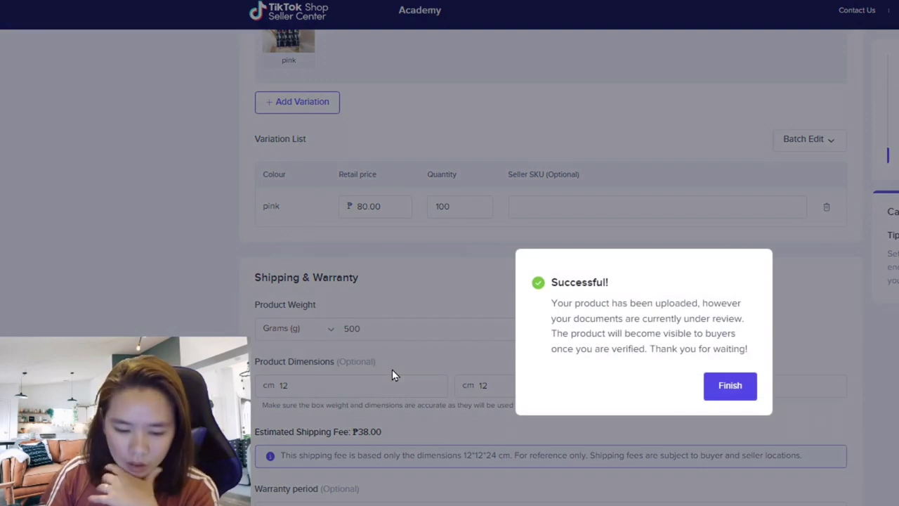
- Submit the completed lipgloss product form so the Successful! upload confirmation appears
click(721, 387)
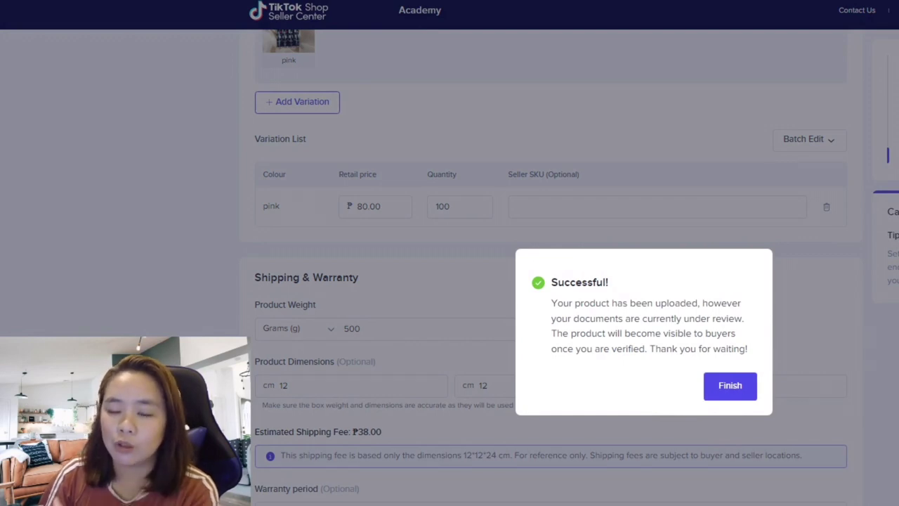
- Confirm the kfab cosmetics lipgloss shows Reviewing in Manage Products, then go back to Homepage
click(730, 383)
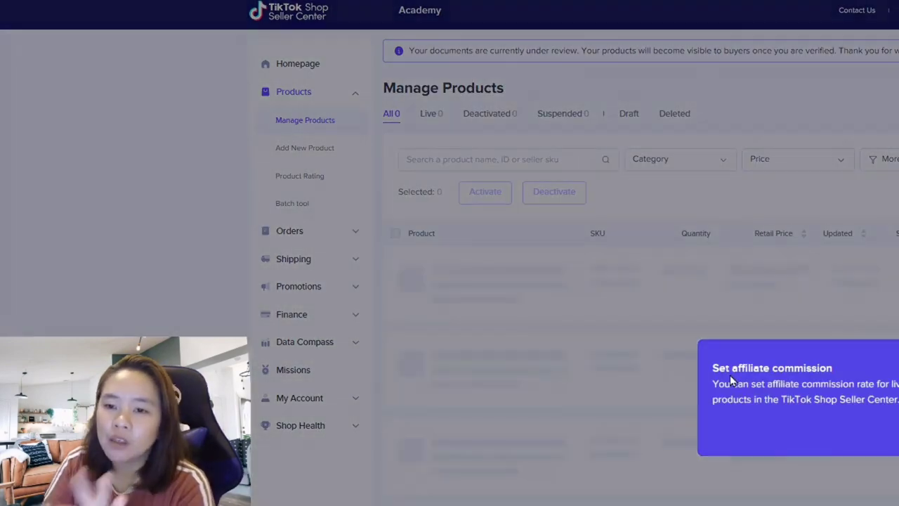
click(730, 374)
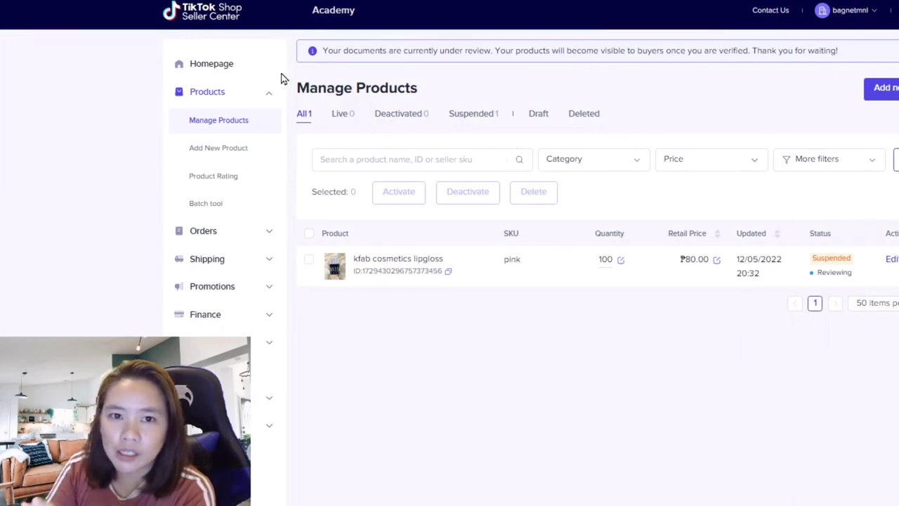
click(218, 71)
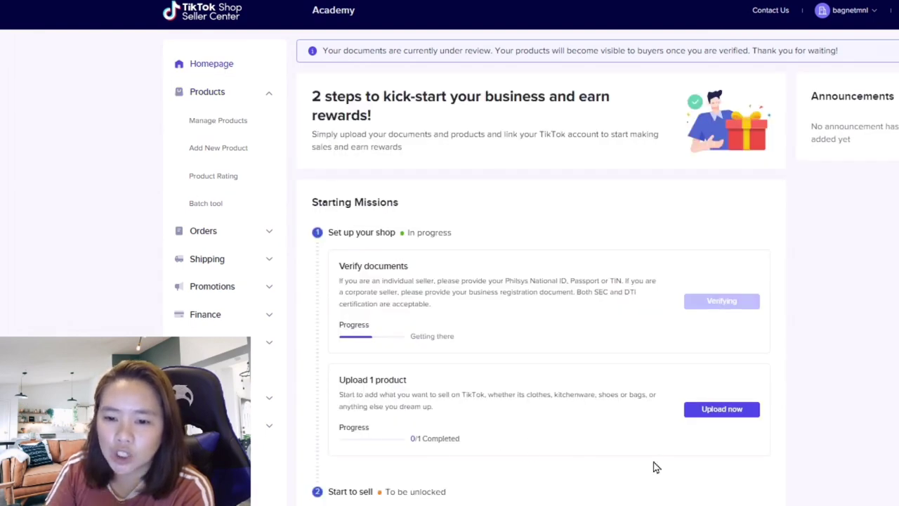
- Reload the homepage with F5 so Upload 1 product updates to 1/1 Completed
scroll(427, 438, down, 1)
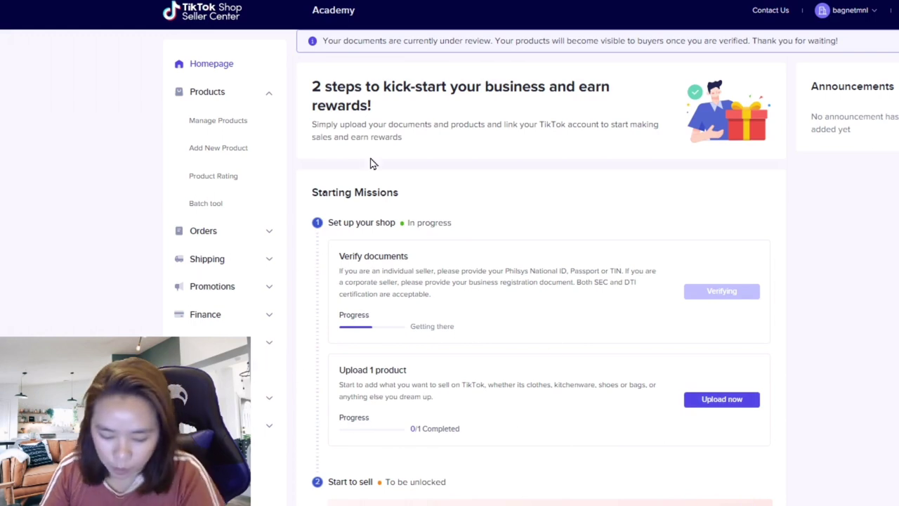
key(F5)
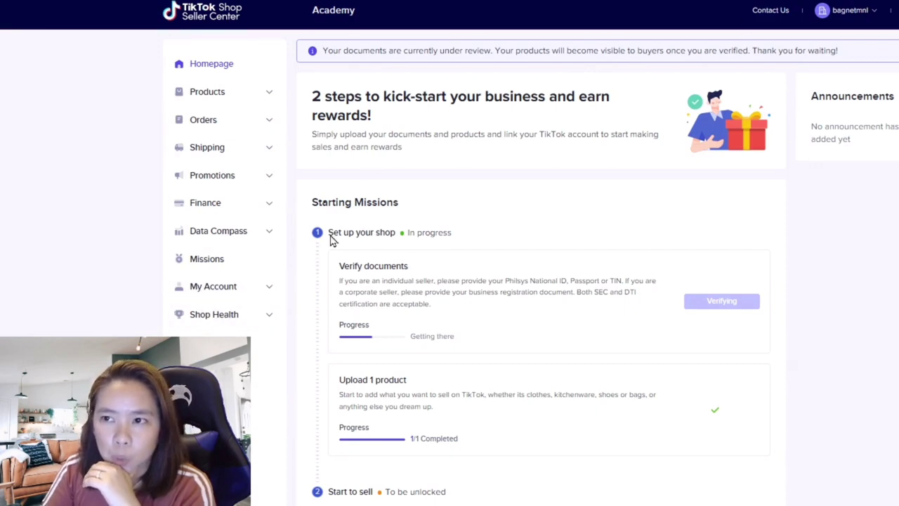
- Go to Seller Profile under My Account to view the shop's account information
click(254, 285)
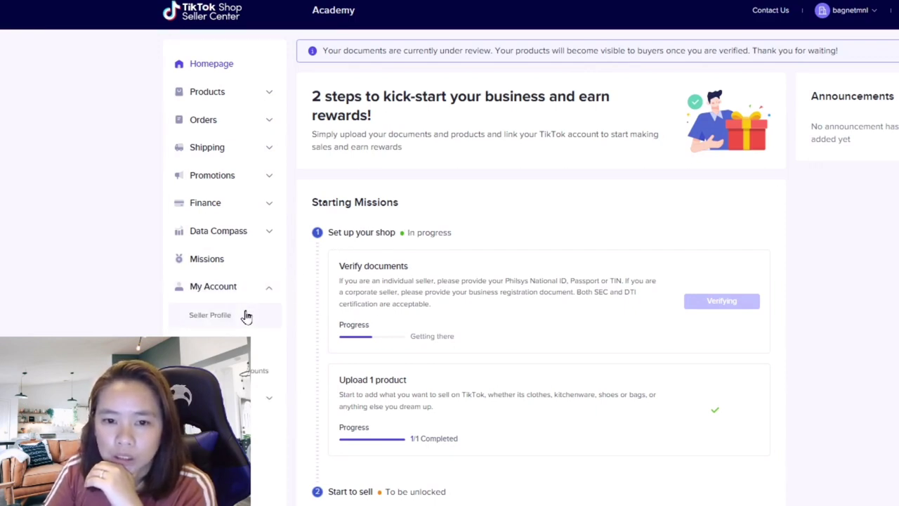
click(246, 316)
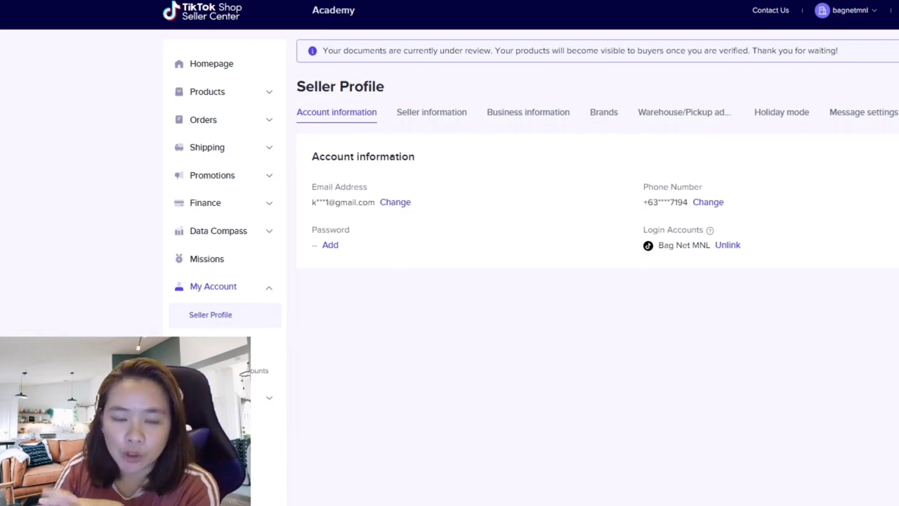
- In a new Gmail tab, search 'tiktok' and open the 'Your Shop Has Been Approved' email
key(ctrl+t)
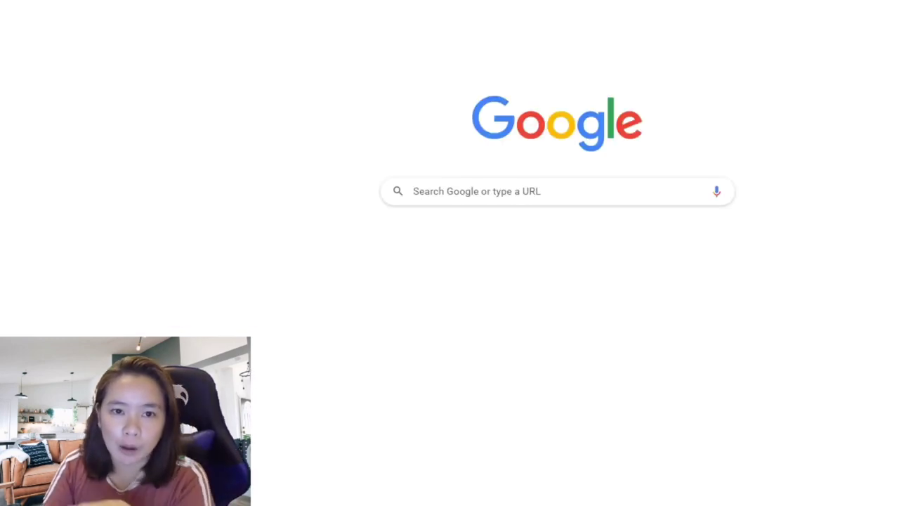
text(gm)
key(Escape)
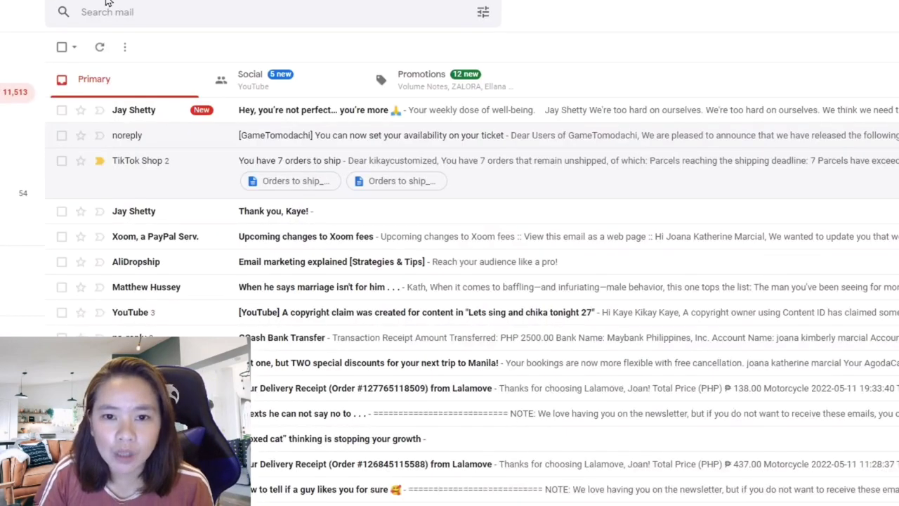
click(226, 20)
text(tiktok)
key(Return)
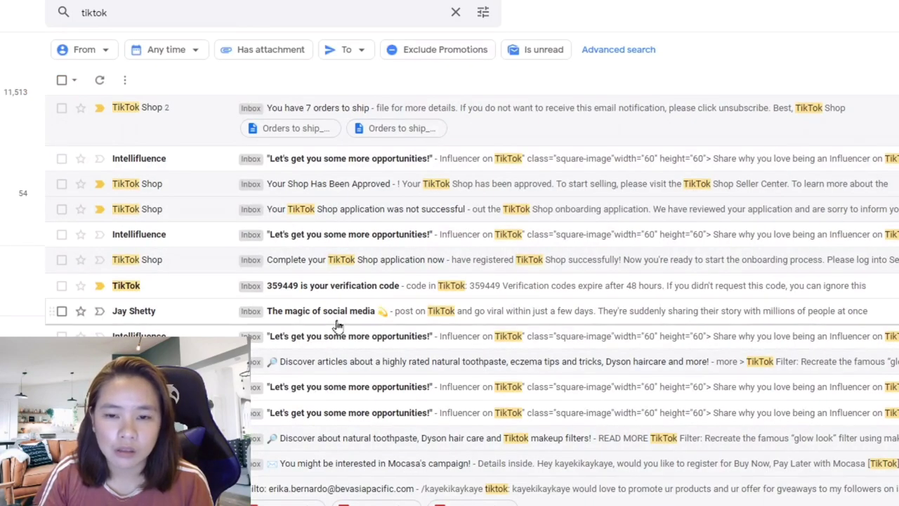
click(194, 183)
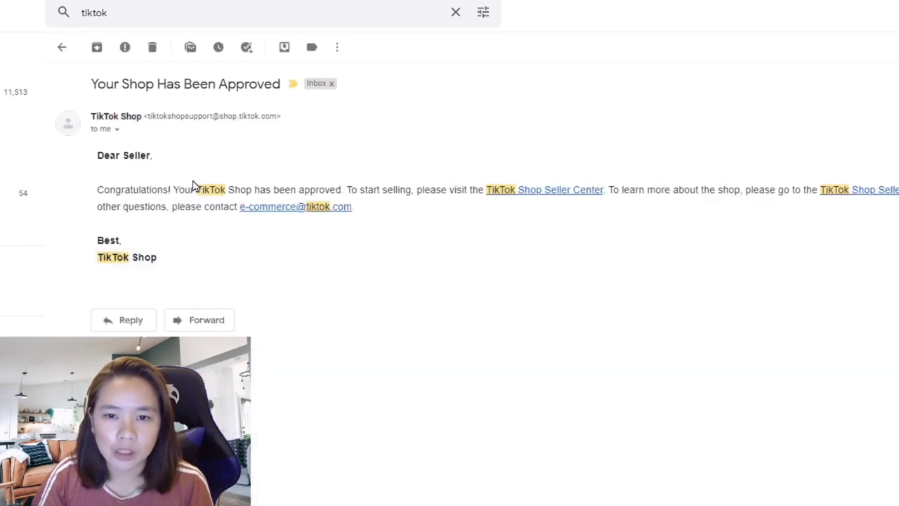